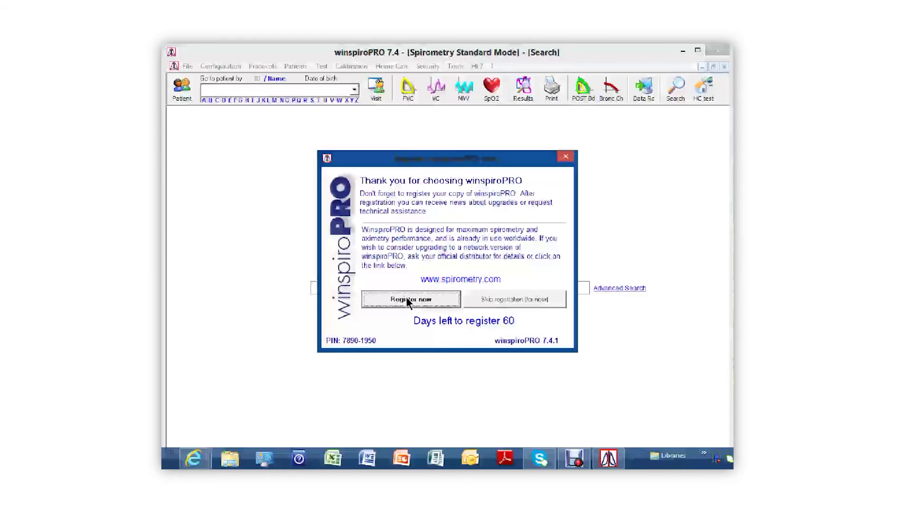
# - Start online registration and enter name, surname, Family Doctor profession and email
pyautogui.click(406, 300)
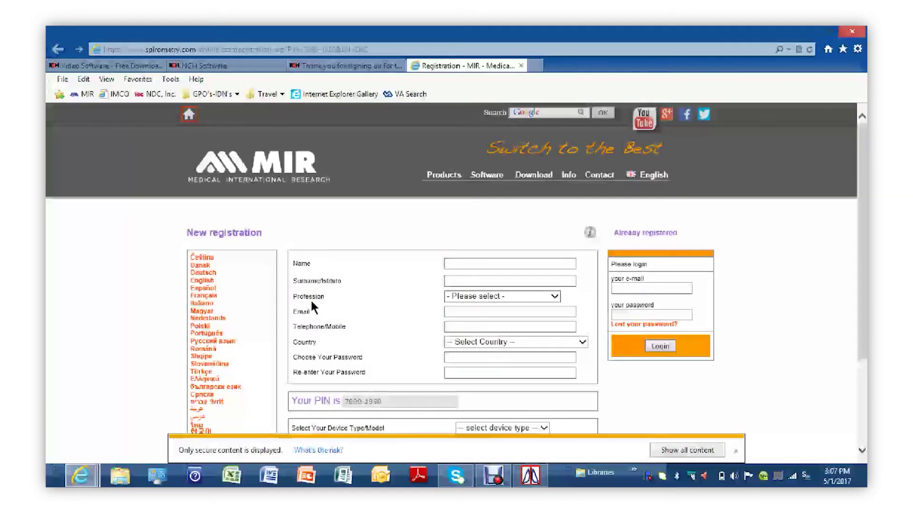
pyautogui.click(454, 263)
pyautogui.press('Tab')
pyautogui.press('Tab')
pyautogui.press('Down')
pyautogui.press('Down')
pyautogui.press('Down')
pyautogui.press('Tab')
pyautogui.press('Tab')
# - Enter telephone, USA and South Carolina, password, MiniSpir device and its serial number
pyautogui.press('Tab')
pyautogui.write('usa')
pyautogui.press('Tab')
pyautogui.write('s')
pyautogui.press('Tab')
pyautogui.write('*********')
pyautogui.press('Tab')
pyautogui.write('*********')
pyautogui.scroll(-2, 862, 457)
pyautogui.click(543, 300)
pyautogui.click(472, 316)
pyautogui.click(471, 320)
pyautogui.click(517, 382)
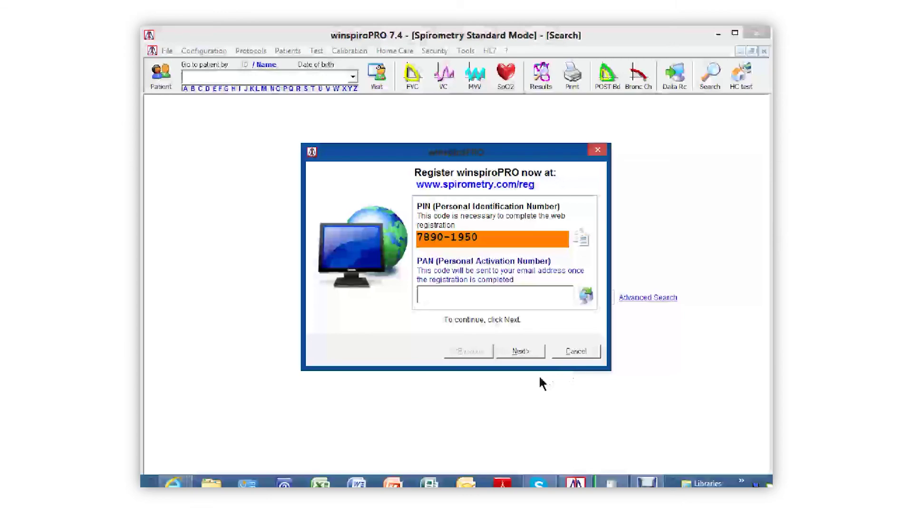
pyautogui.write('8027-1969')
pyautogui.click(521, 350)
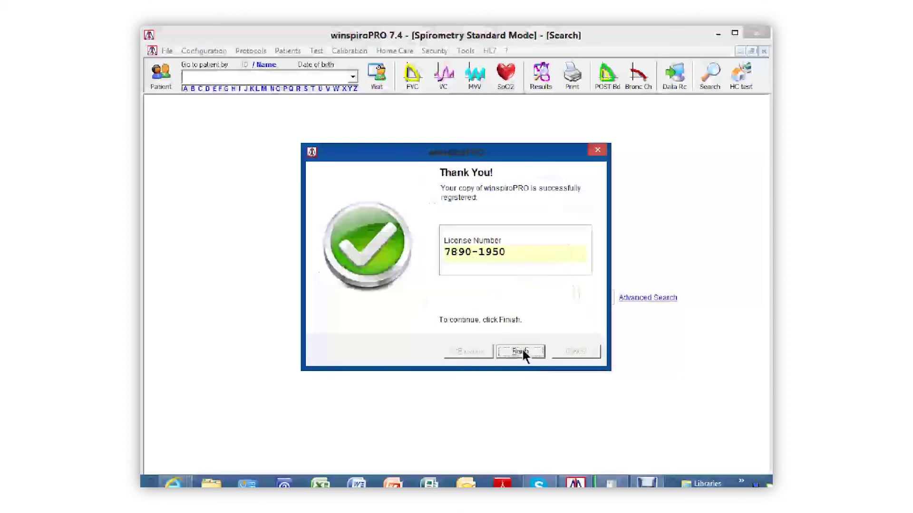
pyautogui.click(521, 347)
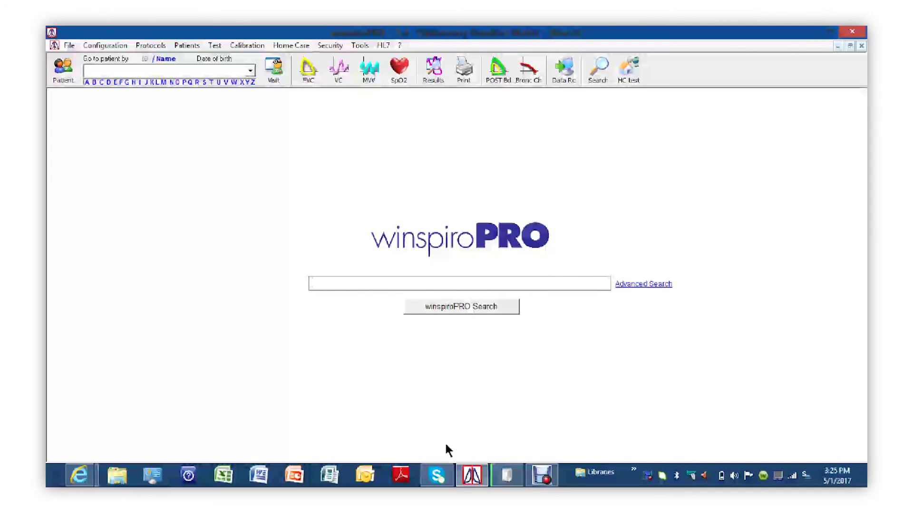
# - Set the predicted values source to NHANES III in General configuration
pyautogui.click(105, 44)
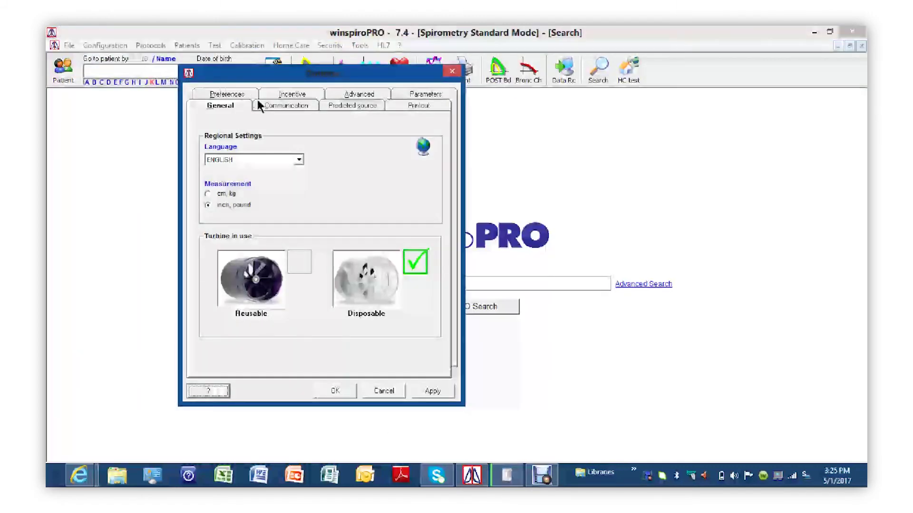
pyautogui.click(330, 106)
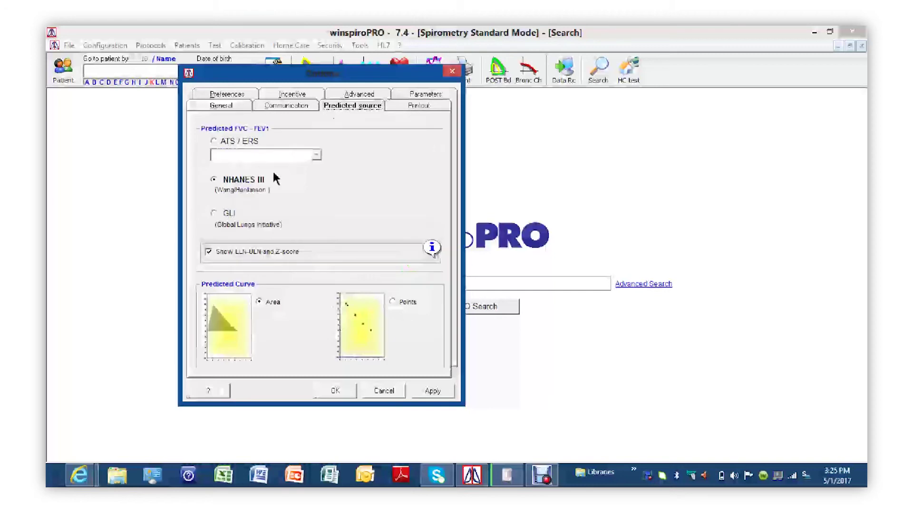
pyautogui.click(213, 180)
# - Mark FVC, FEV1, PEF, ELA, FEF2575, FET, FIVC, IVC, EVC and FEV1/VC for printing
pyautogui.click(425, 94)
pyautogui.click(199, 143)
pyautogui.click(199, 165)
pyautogui.click(199, 185)
pyautogui.click(199, 195)
pyautogui.click(199, 205)
pyautogui.click(199, 226)
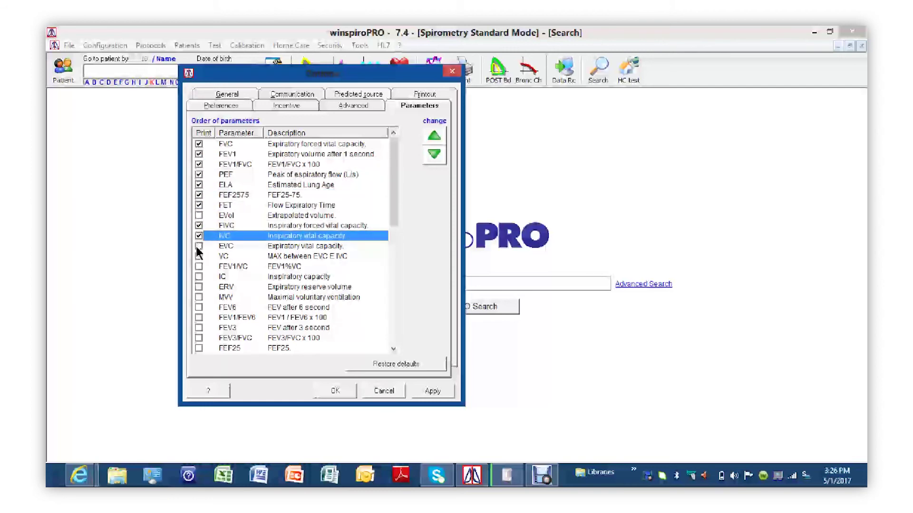
pyautogui.click(198, 246)
pyautogui.click(199, 267)
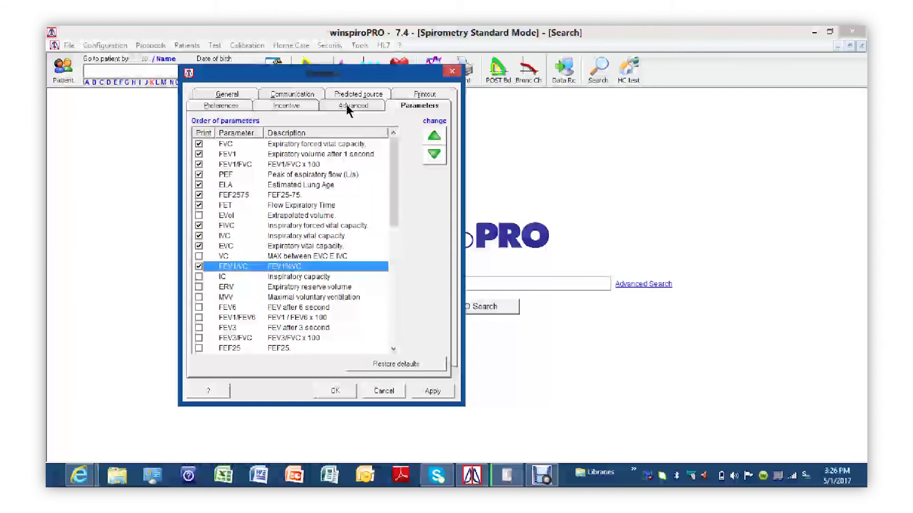
# - Keep the children's incentive age limit at 12 and preview the incentive simulation
pyautogui.click(292, 106)
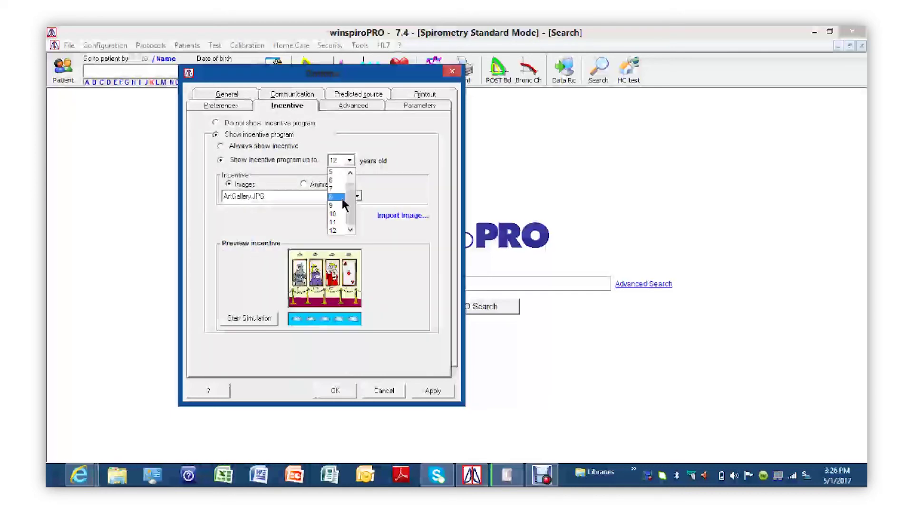
pyautogui.click(390, 187)
pyautogui.click(253, 319)
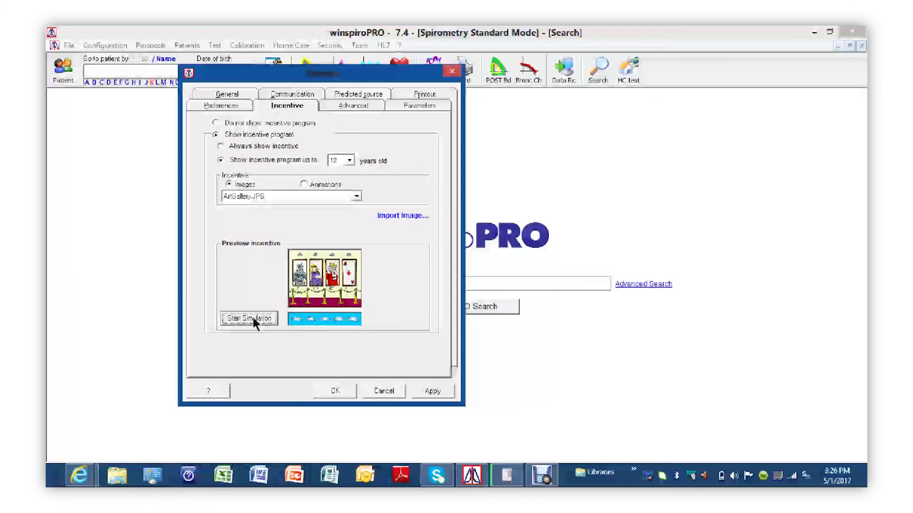
# - Print on Letter paper with headers 'Anytown family practice' and 'Anytown, USA'
pyautogui.click(432, 387)
pyautogui.click(409, 95)
pyautogui.click(345, 125)
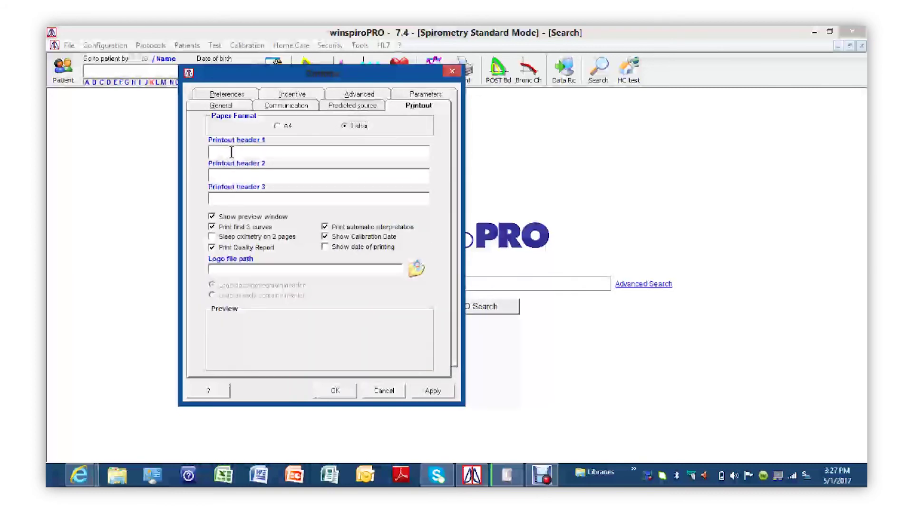
pyautogui.write('Anytown Family PRactice')
pyautogui.press('Tab')
pyautogui.write('Anytown, USA')
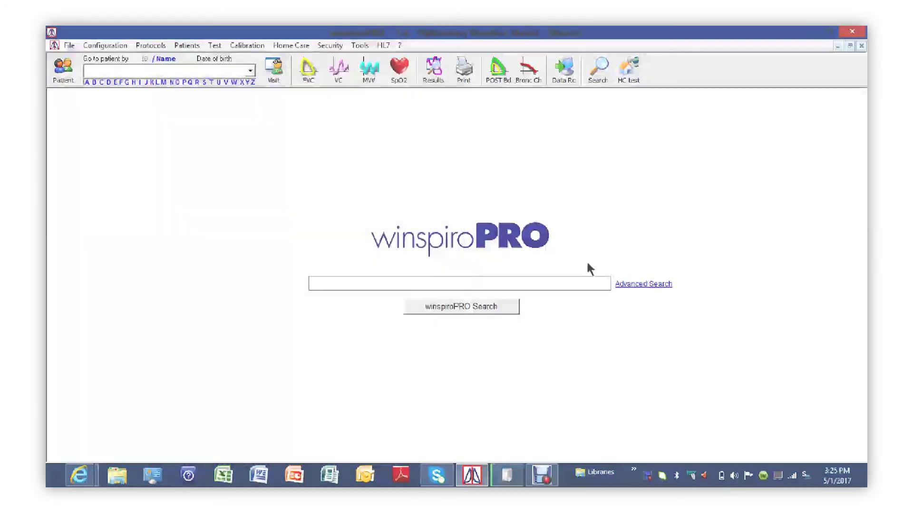